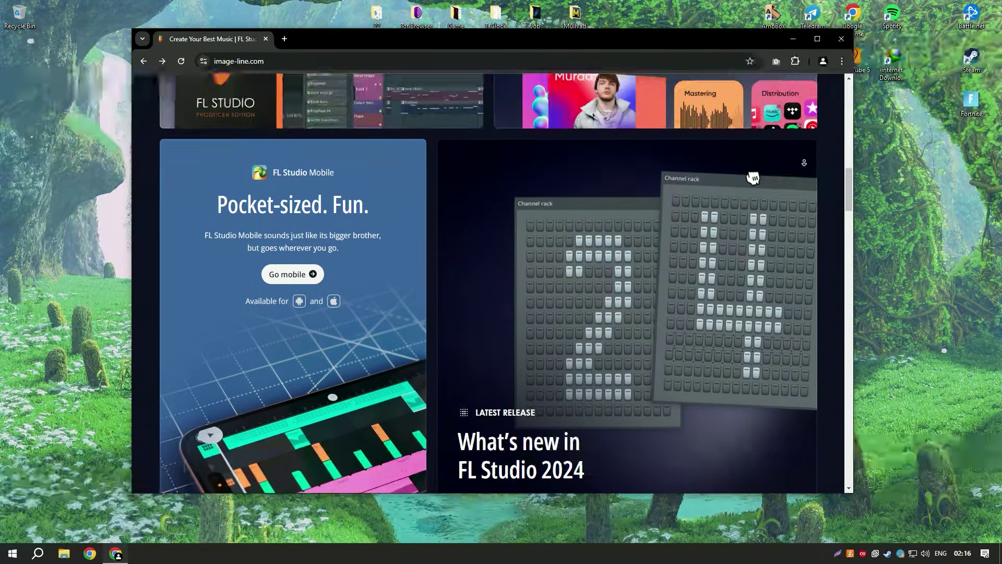
pyautogui.scroll(6, 763, 350)
pyautogui.scroll(4, 763, 351)
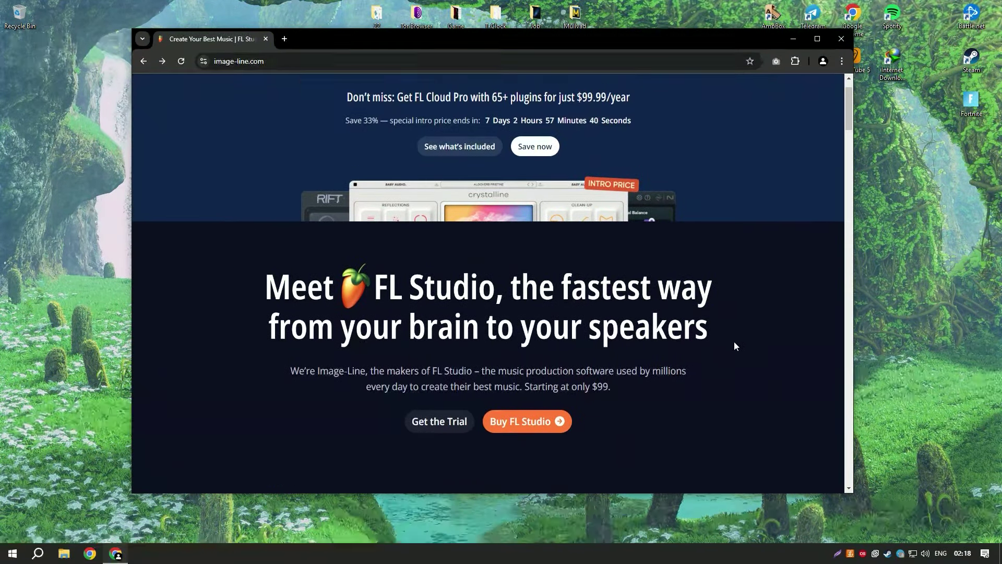
# Step: Reach the 'Try for free' download page on image-line.com, then close the browser
pyautogui.click(508, 95)
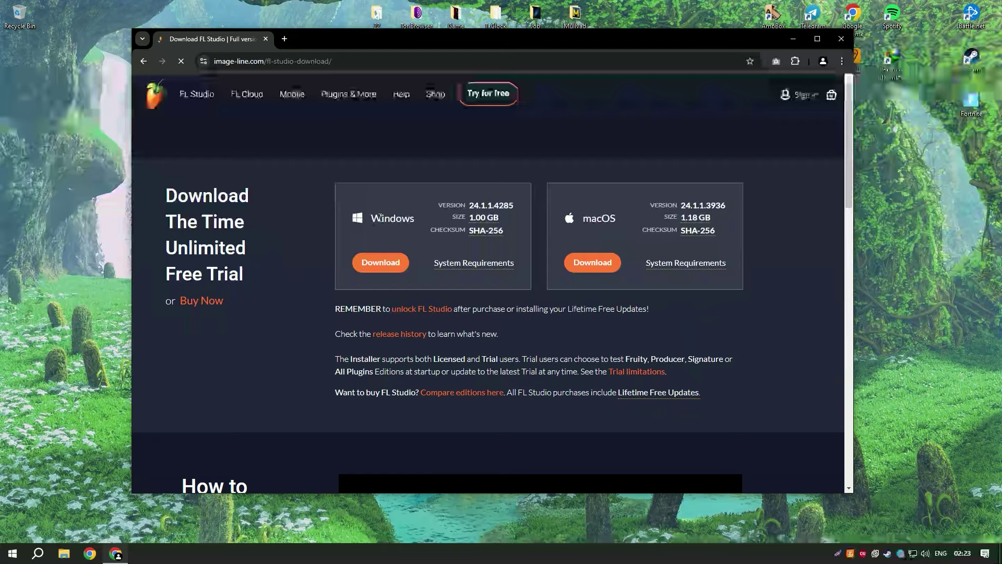
pyautogui.click(842, 38)
# Step: Extract the password-protected Installer folder from Example.rar onto the desktop
pyautogui.moveTo(441, 183)
pyautogui.mouseDown()
pyautogui.moveTo(565, 295)
pyautogui.moveTo(467, 213)
pyautogui.moveTo(449, 182)
pyautogui.mouseUp()
pyautogui.doubleClick(494, 233)
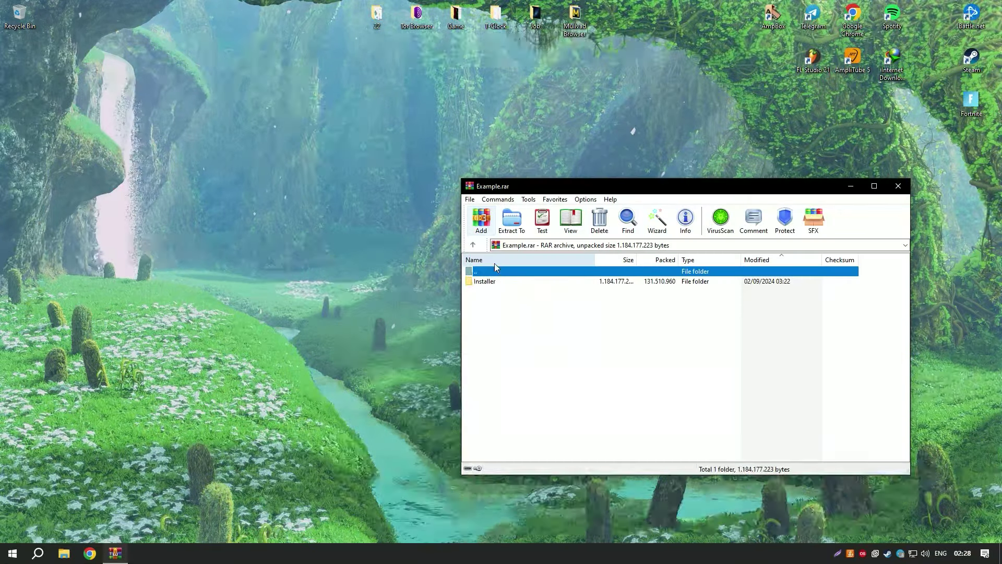
pyautogui.press('Down')
pyautogui.press('Return')
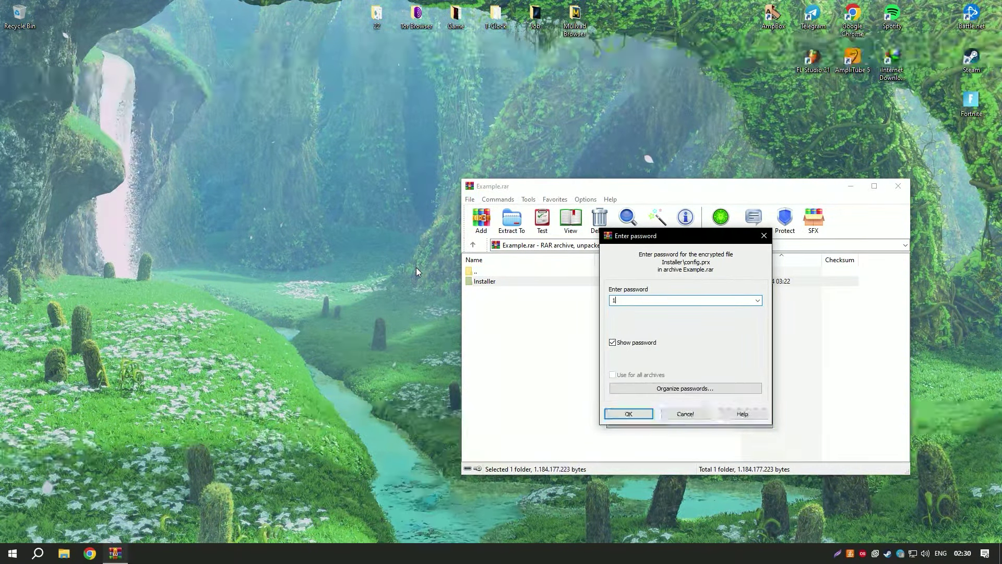
pyautogui.click(622, 413)
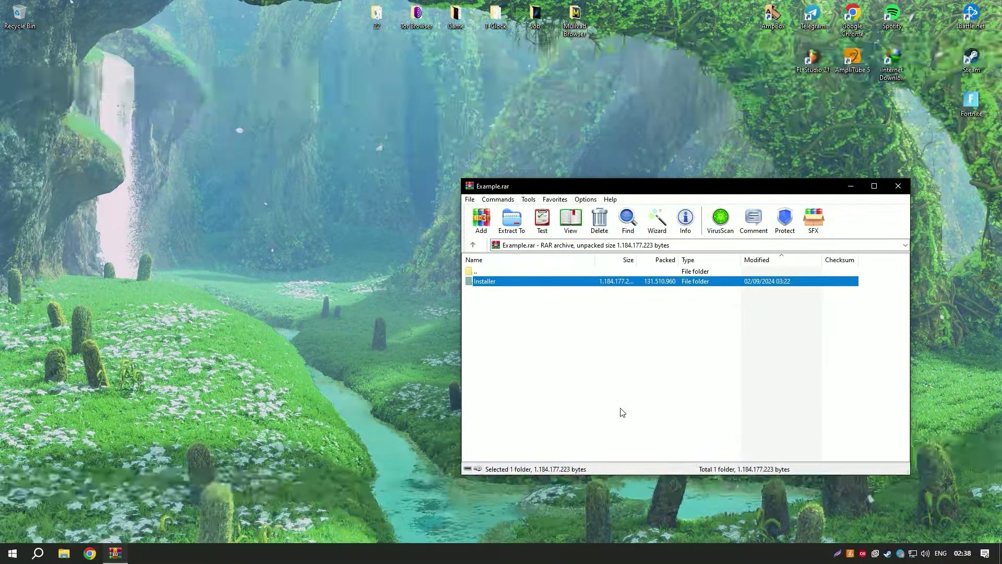
# Step: Close WinRAR and open the extracted Installer folder beside the archive
pyautogui.click(897, 185)
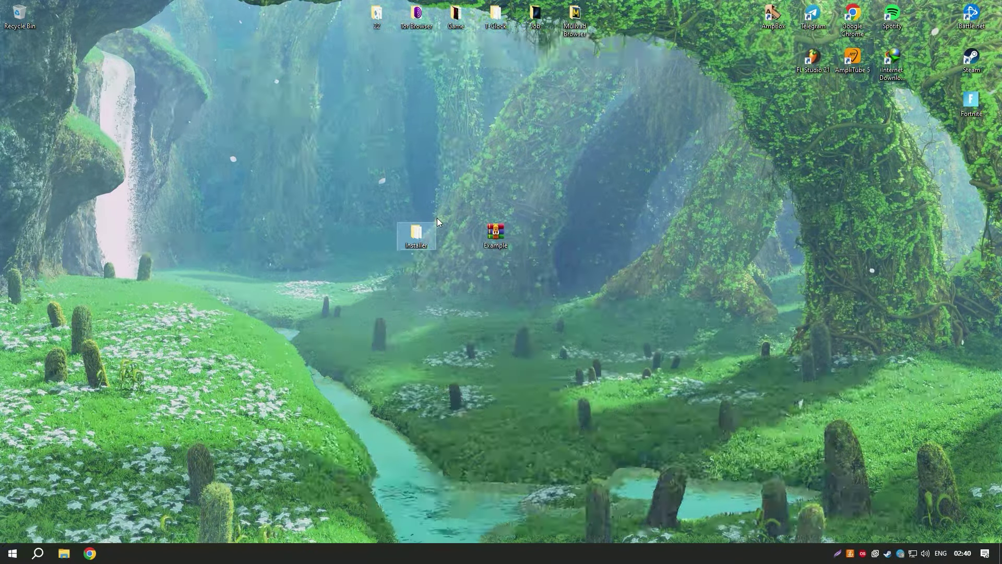
pyautogui.moveTo(452, 233); pyautogui.dragTo(462, 232)
pyautogui.doubleClick(463, 232)
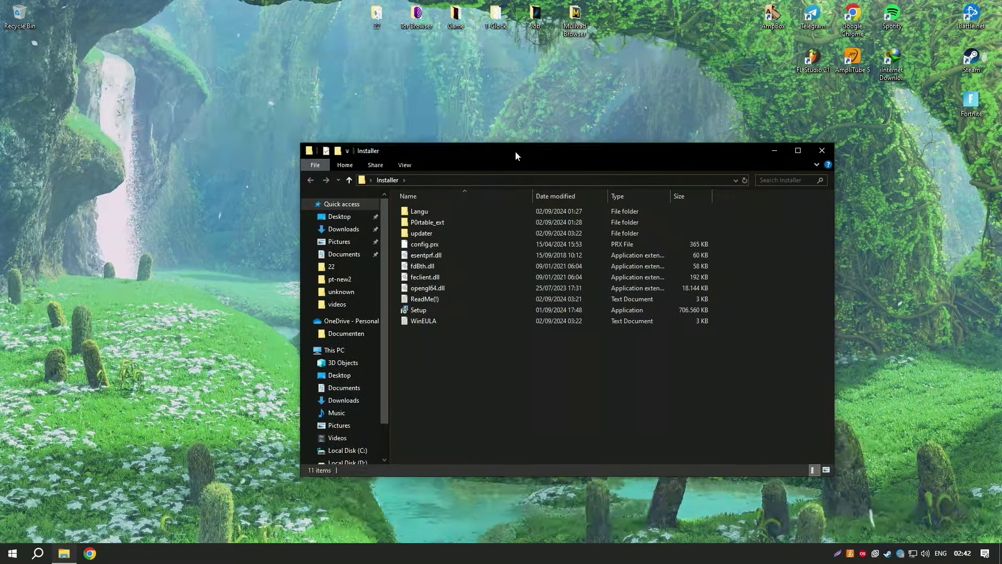
# Step: Launch Setup, choose English (1) and start activation until FL Studio opens the project
pyautogui.doubleClick(522, 308)
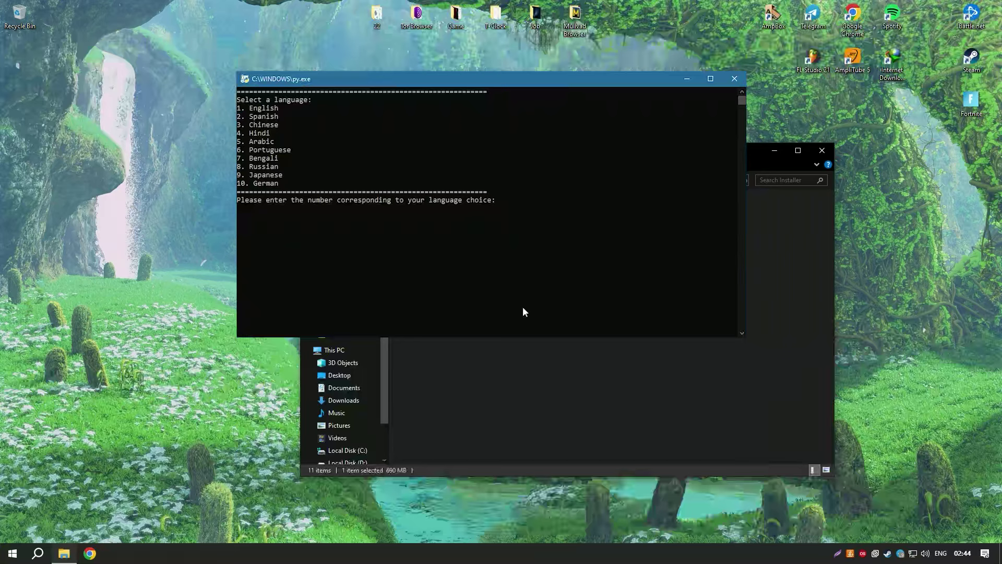
pyautogui.write('1')
pyautogui.press('Return')
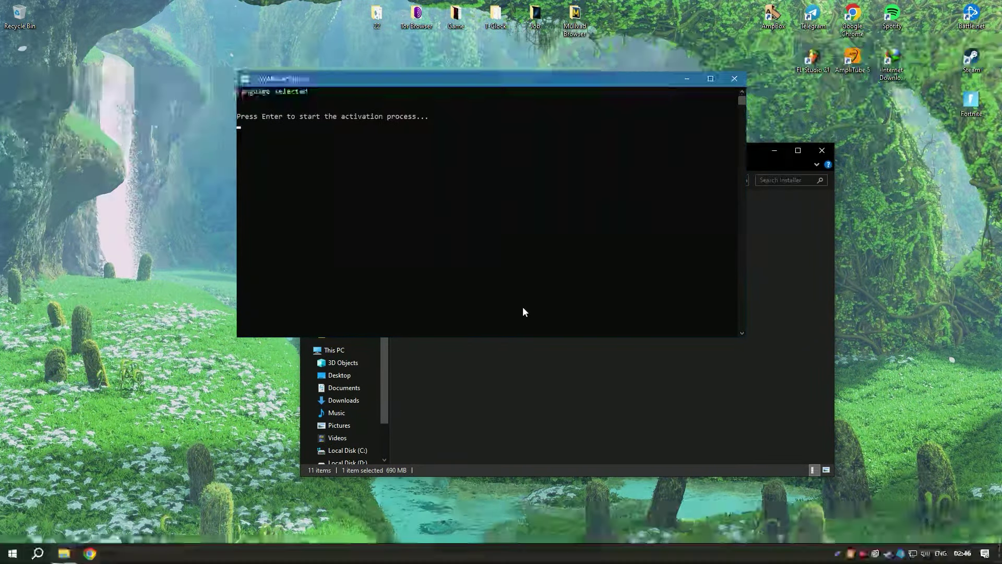
pyautogui.press('Return')
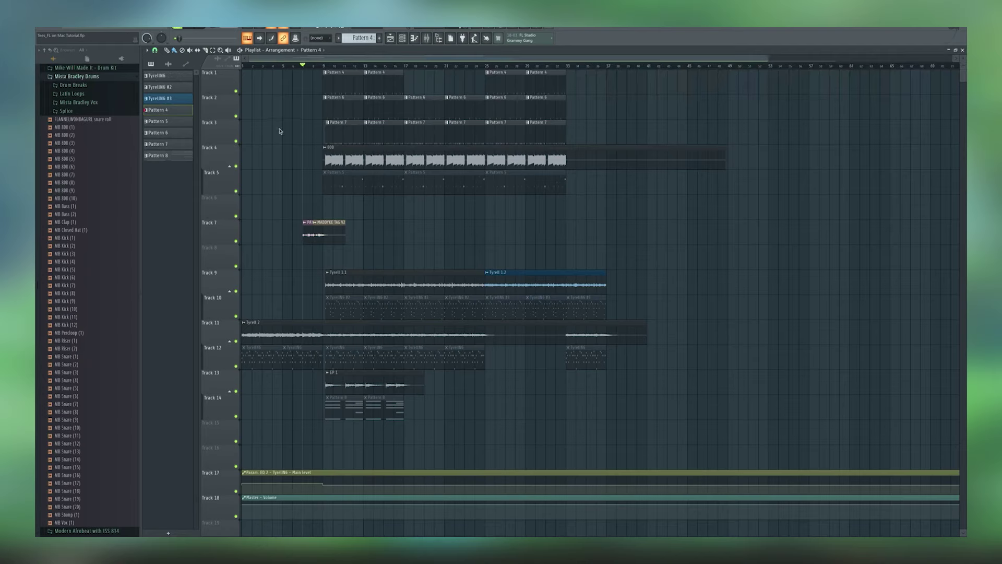
pyautogui.click(189, 30)
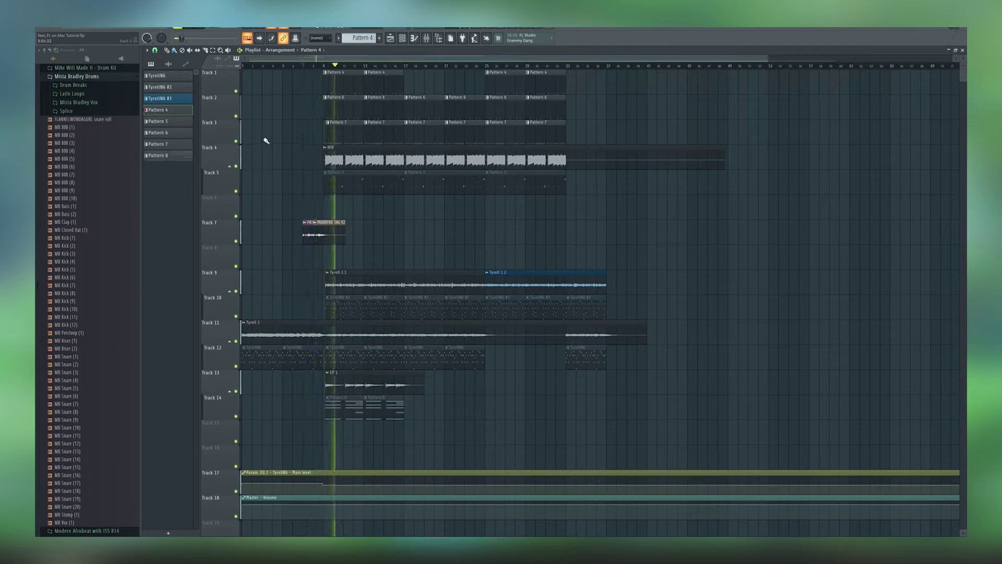
pyautogui.doubleClick(381, 285)
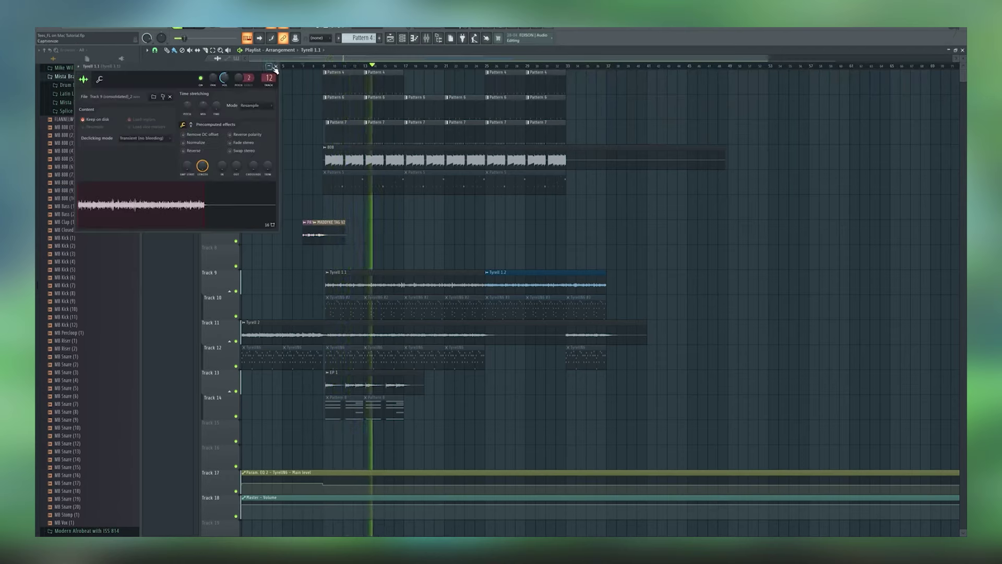
pyautogui.click(275, 68)
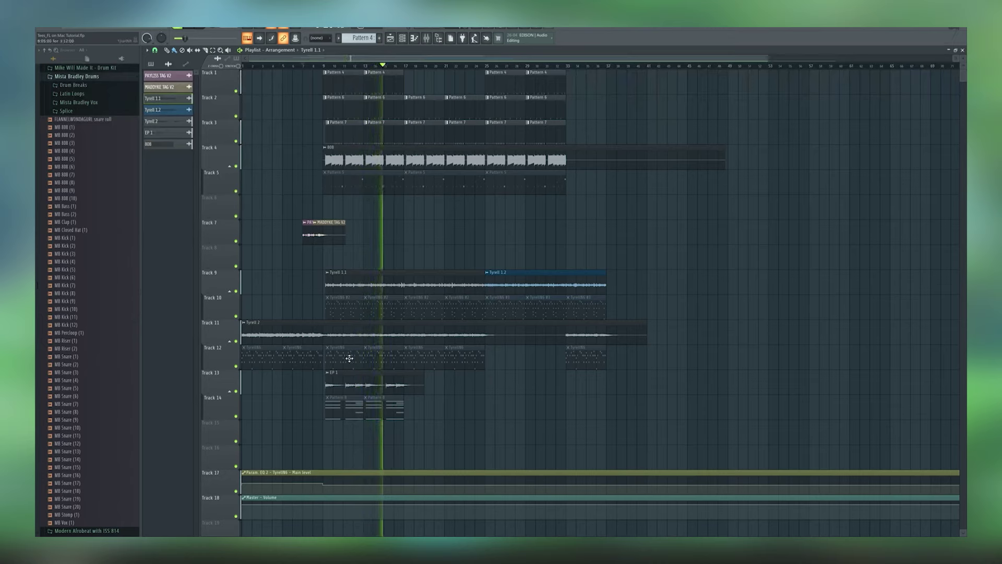
pyautogui.doubleClick(343, 334)
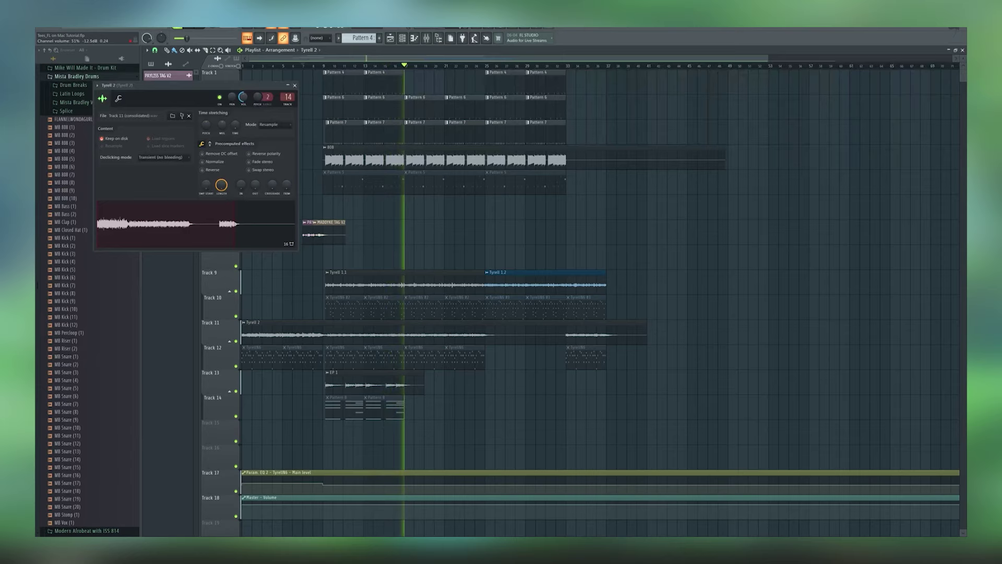
pyautogui.click(295, 85)
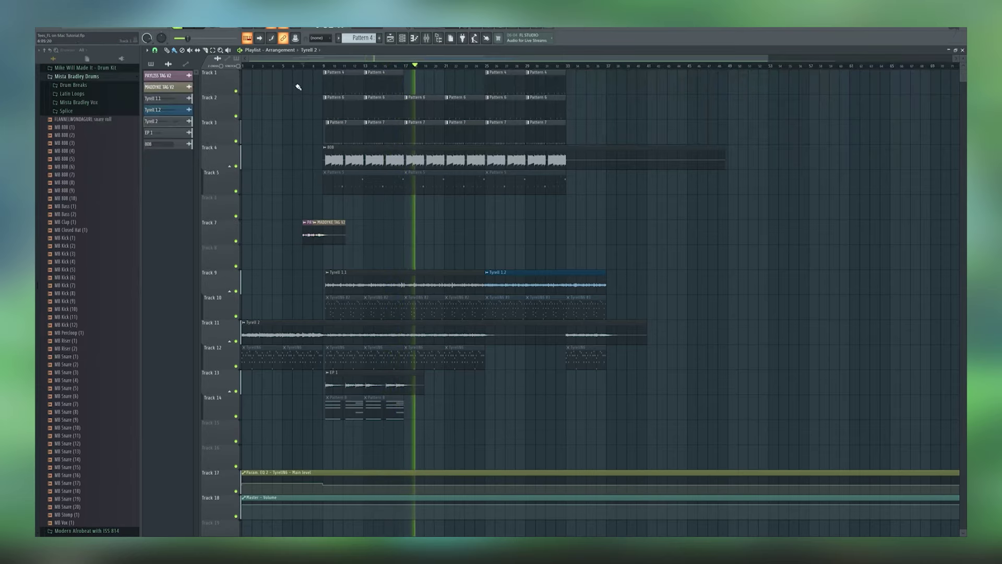
pyautogui.press('space')
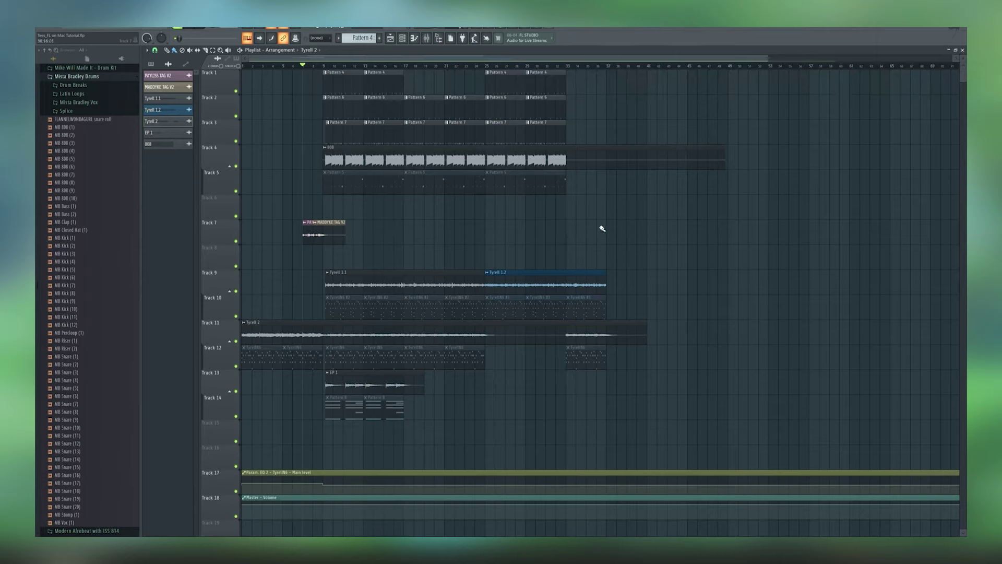
pyautogui.keyDown('ctrl'); pyautogui.scroll(2, 282, 107); pyautogui.keyUp('ctrl')
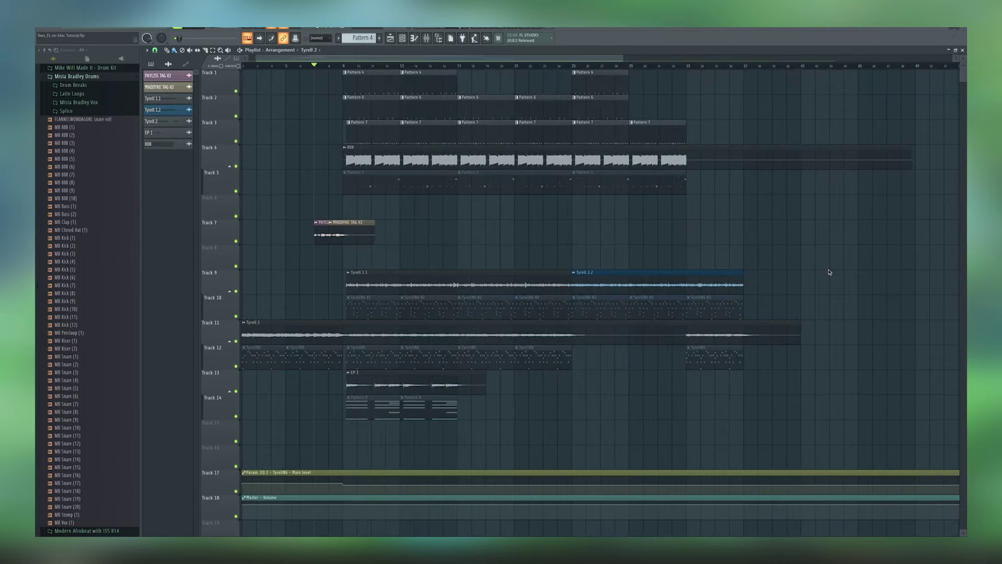